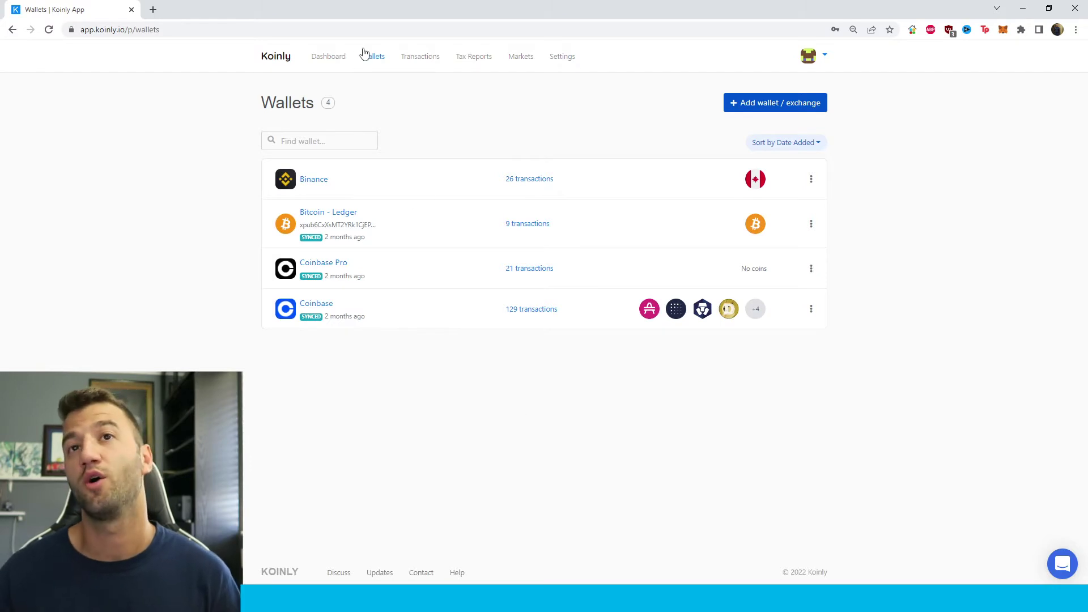
Step: Add an Easy Crypto wallet by searching 'easy' among supported wallets and exchanges
{"action": "left_click", "coordinate": [772, 103]}
{"action": "left_click", "coordinate": [433, 111]}
{"action": "type", "text": "easy"}
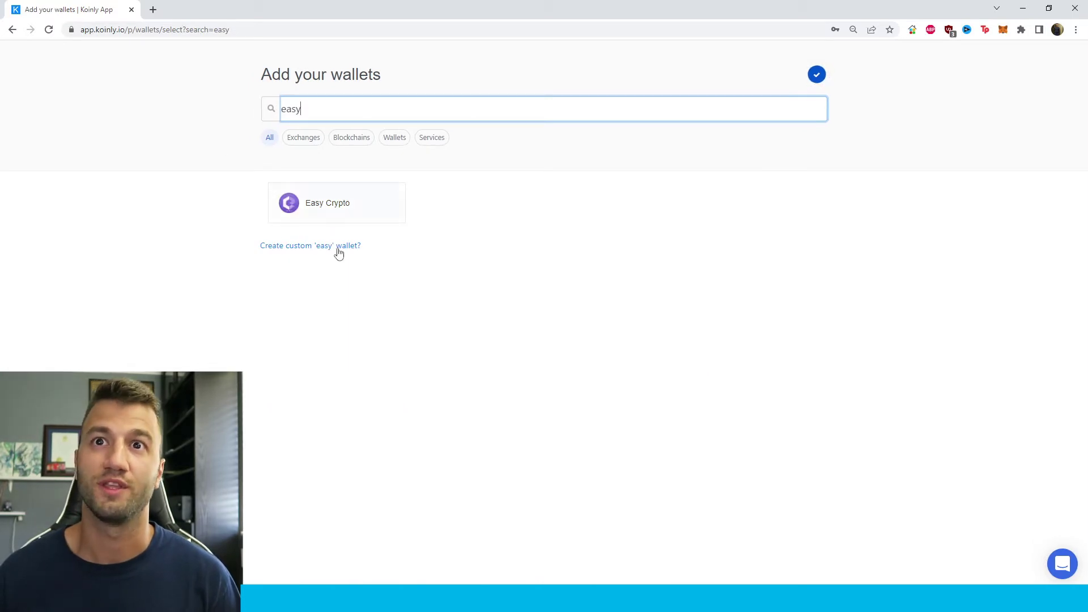
{"action": "left_click", "coordinate": [350, 257]}
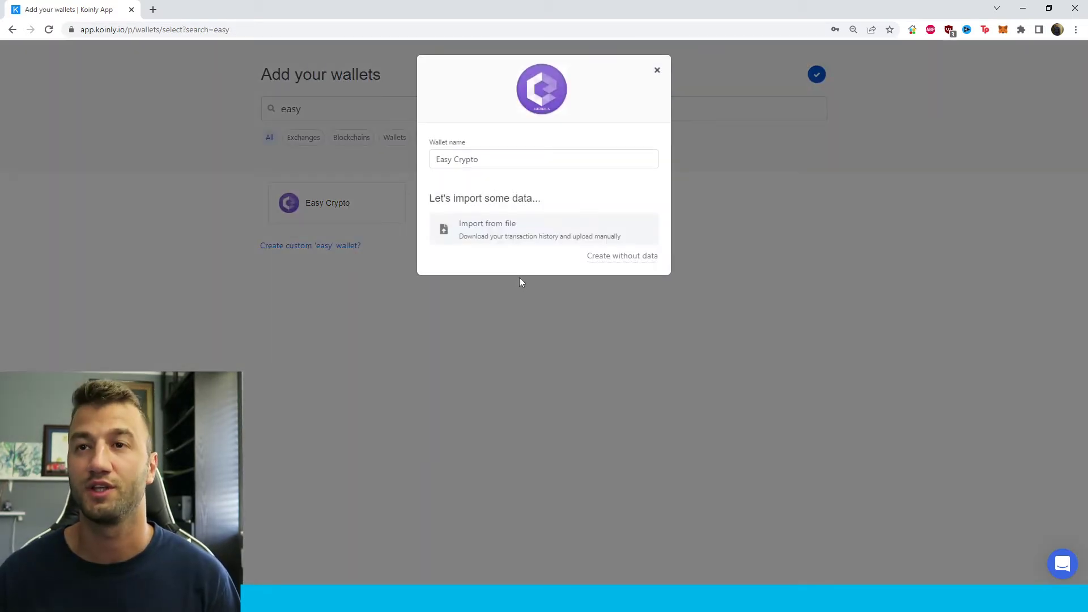
Step: Choose file import, then download the completed Easy Crypto orders as a CSV
{"action": "left_click", "coordinate": [512, 245]}
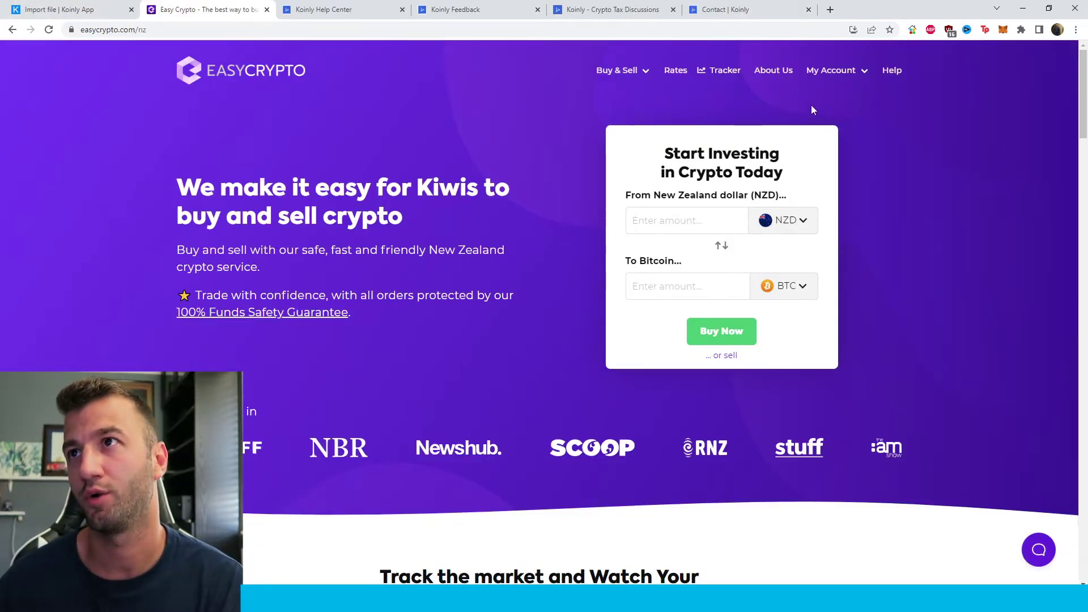
{"action": "mouse_move", "coordinate": [835, 70]}
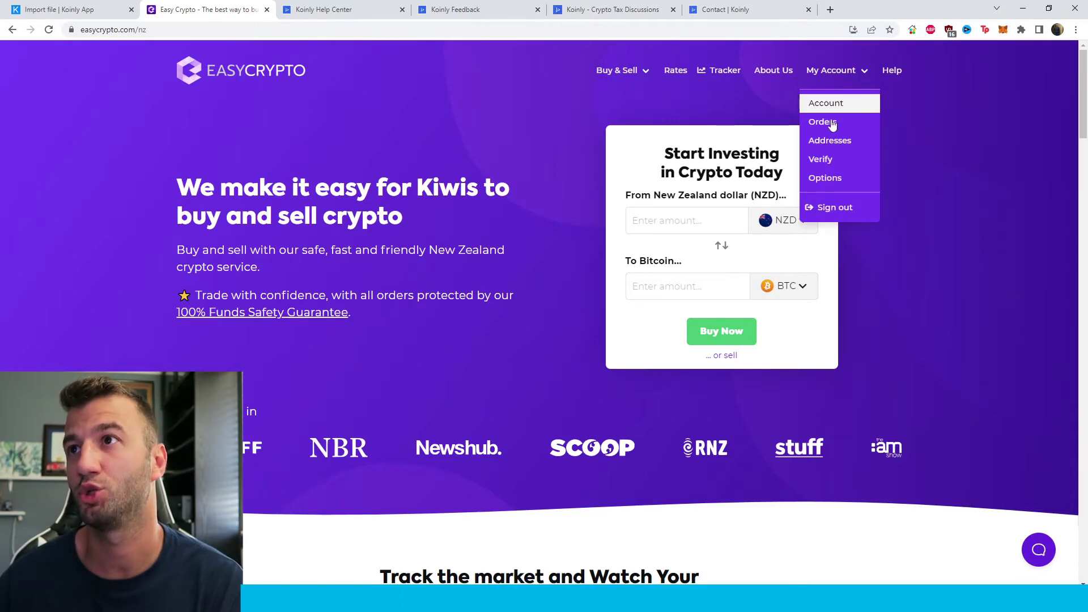
{"action": "left_click", "coordinate": [829, 123]}
{"action": "scroll", "coordinate": [397, 368], "scroll_direction": "down", "scroll_amount": 2}
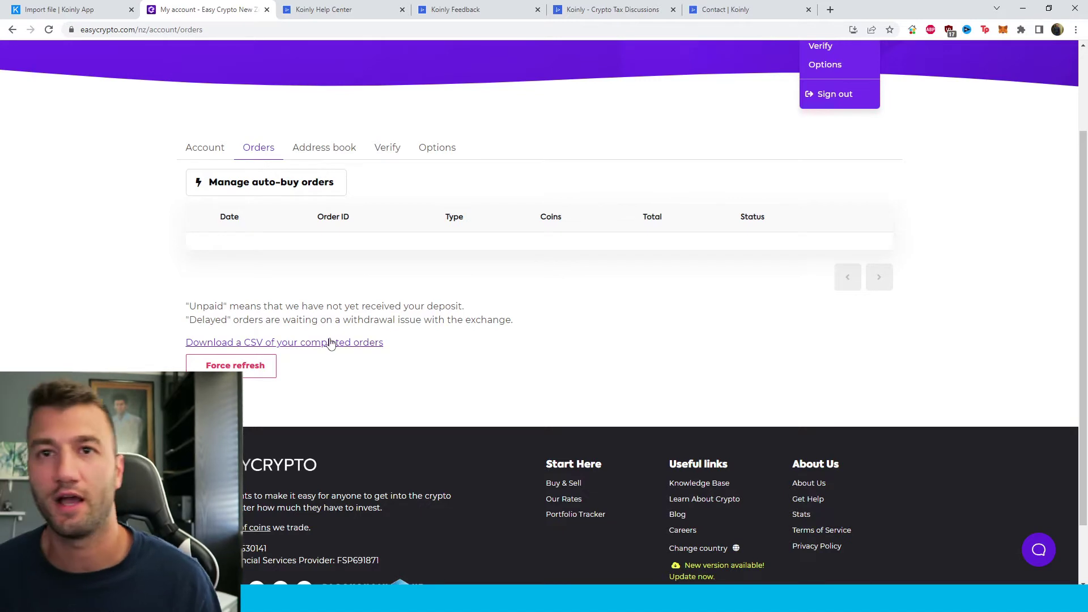
{"action": "left_click", "coordinate": [359, 347]}
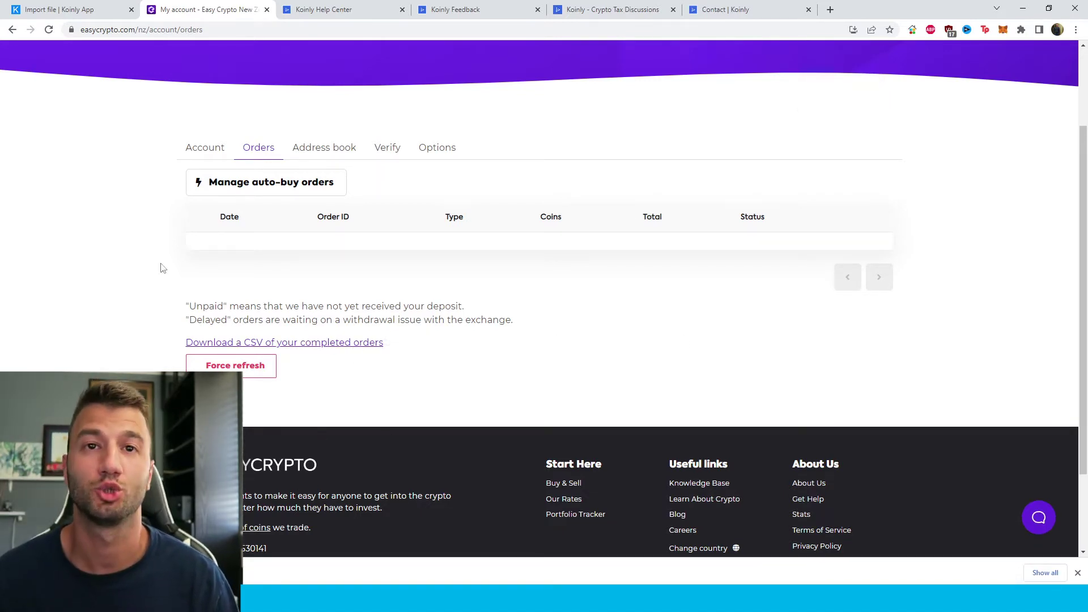
Step: Upload the orders CSV to the Koinly Easy Crypto wallet and import it
{"action": "left_click", "coordinate": [59, 9]}
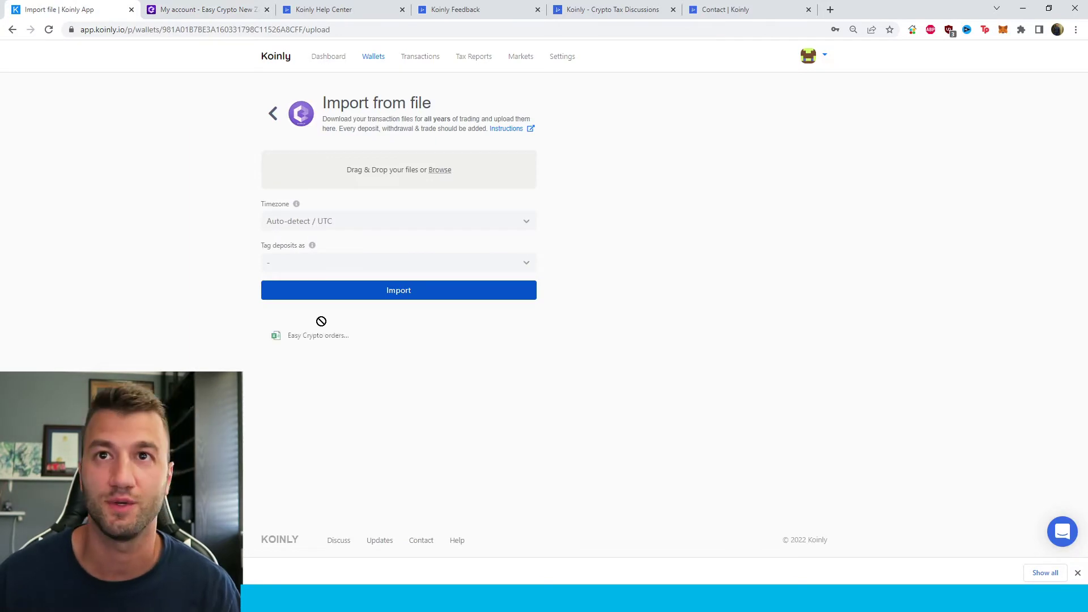
{"action": "left_click_drag", "start_coordinate": [337, 189], "coordinate": [341, 183]}
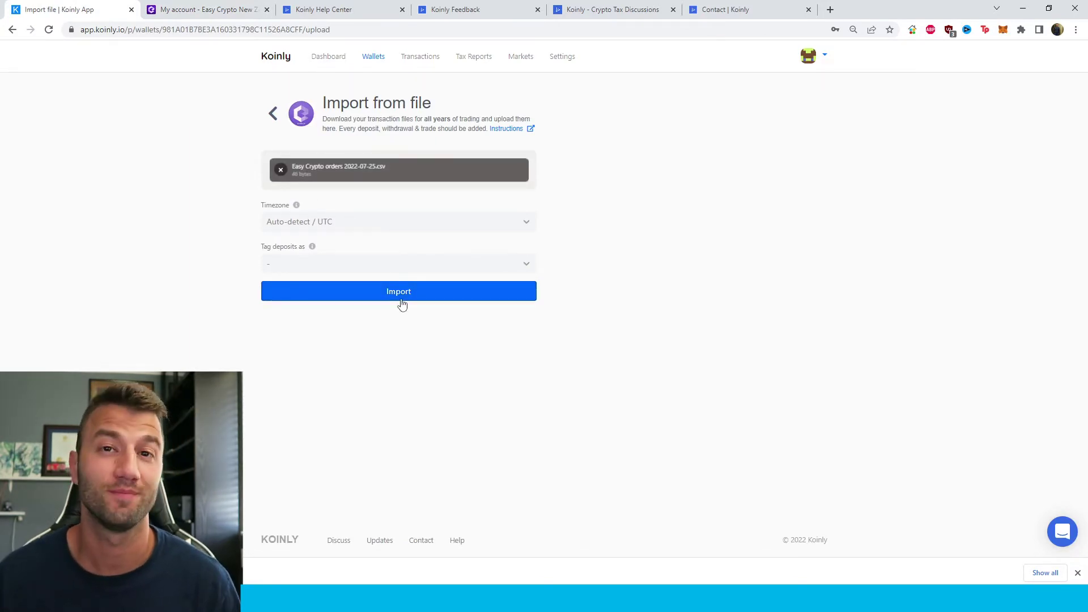
{"action": "left_click", "coordinate": [401, 301]}
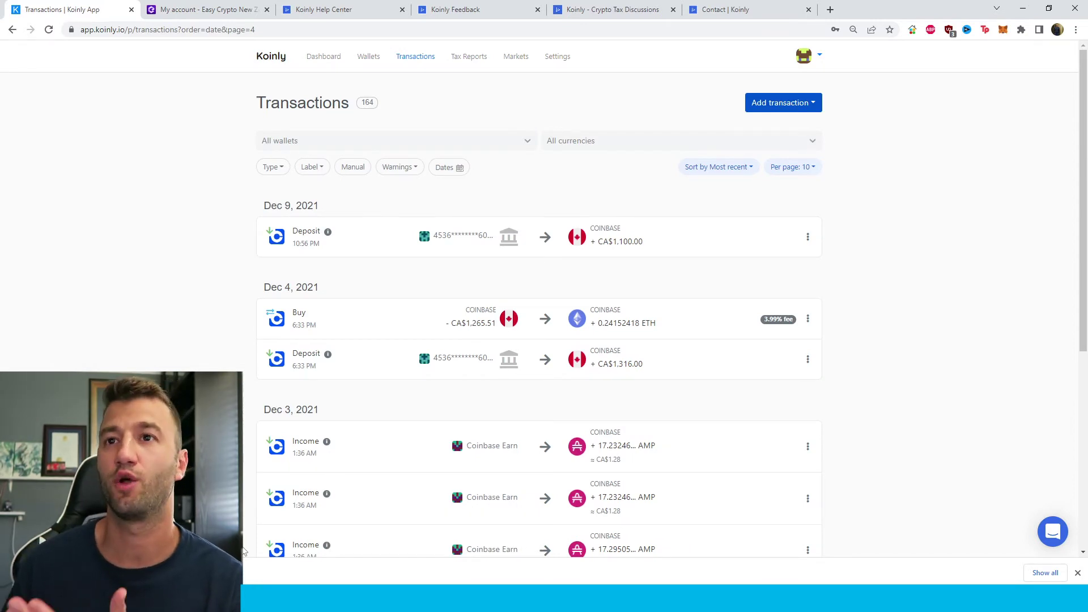
{"action": "scroll", "coordinate": [651, 406], "scroll_direction": "down", "scroll_amount": 1}
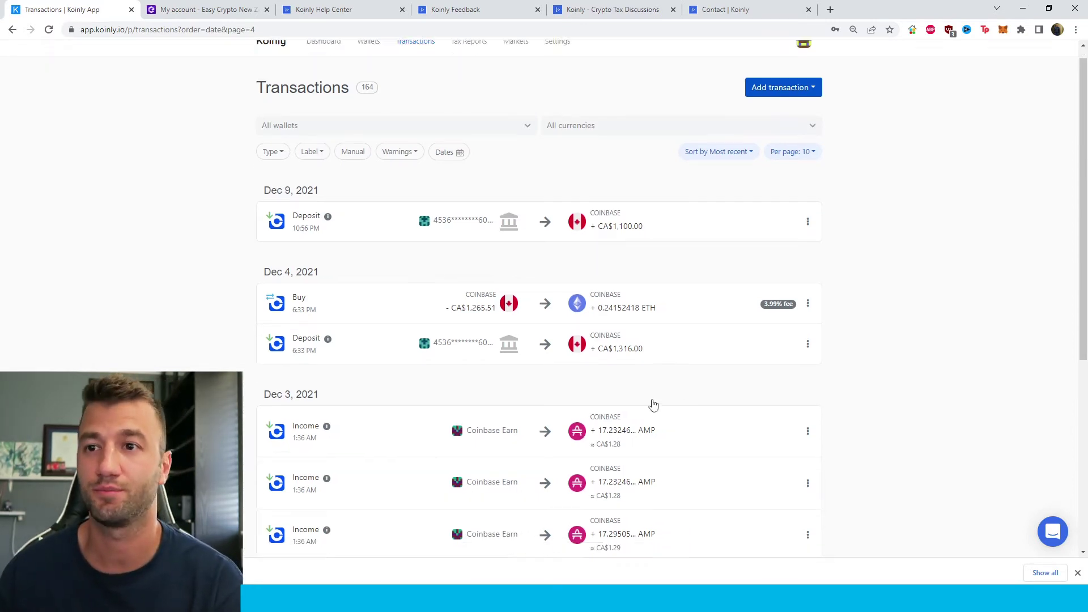
{"action": "scroll", "coordinate": [603, 521], "scroll_direction": "down", "scroll_amount": 2}
{"action": "scroll", "coordinate": [588, 515], "scroll_direction": "down", "scroll_amount": 1}
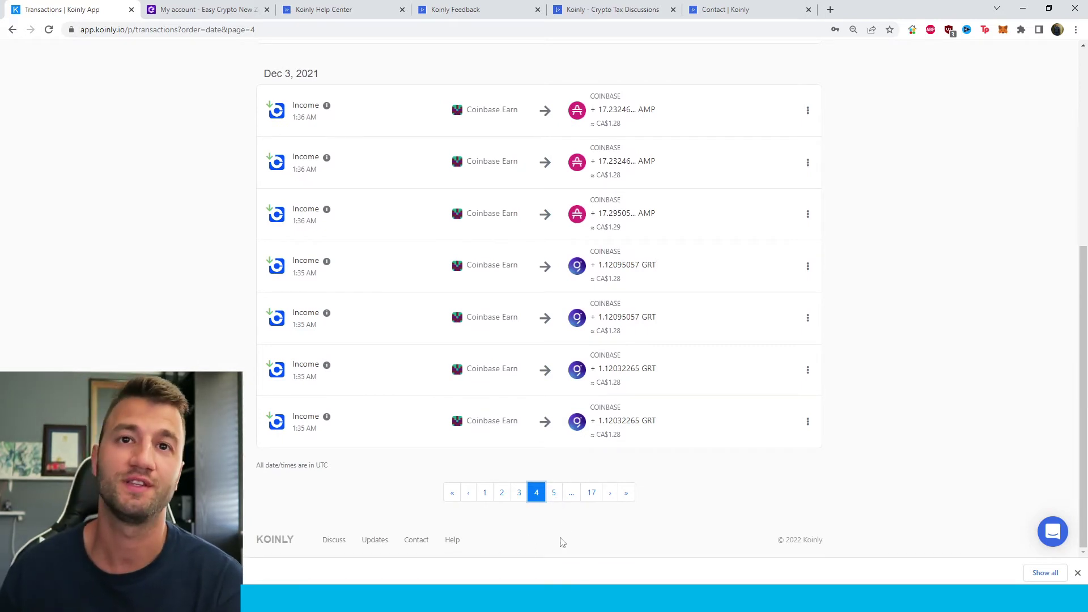
{"action": "scroll", "coordinate": [578, 524], "scroll_direction": "up", "scroll_amount": 4}
Step: Open the 2021 tax report to review its gains and income summary
{"action": "left_click", "coordinate": [470, 58]}
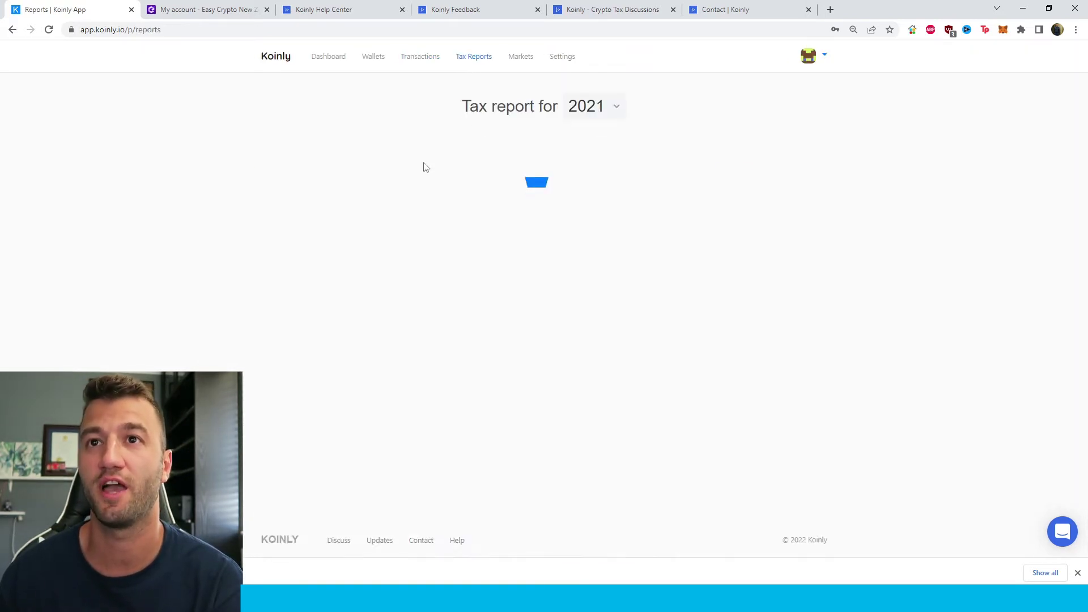
{"action": "scroll", "coordinate": [381, 267], "scroll_direction": "down", "scroll_amount": 1}
{"action": "scroll", "coordinate": [364, 290], "scroll_direction": "down", "scroll_amount": 1}
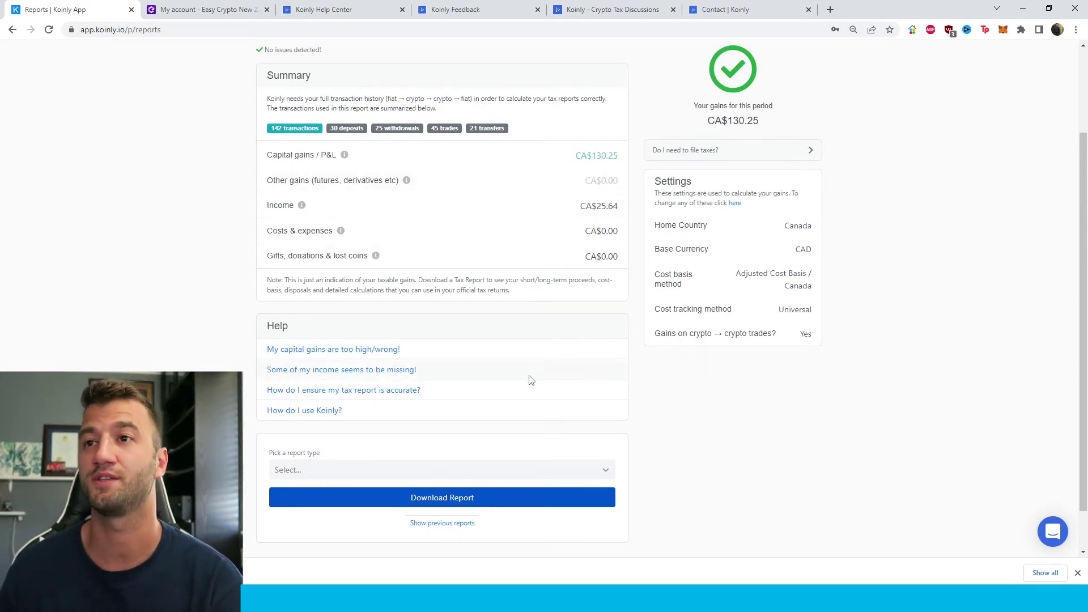
{"action": "scroll", "coordinate": [441, 434], "scroll_direction": "down", "scroll_amount": 2}
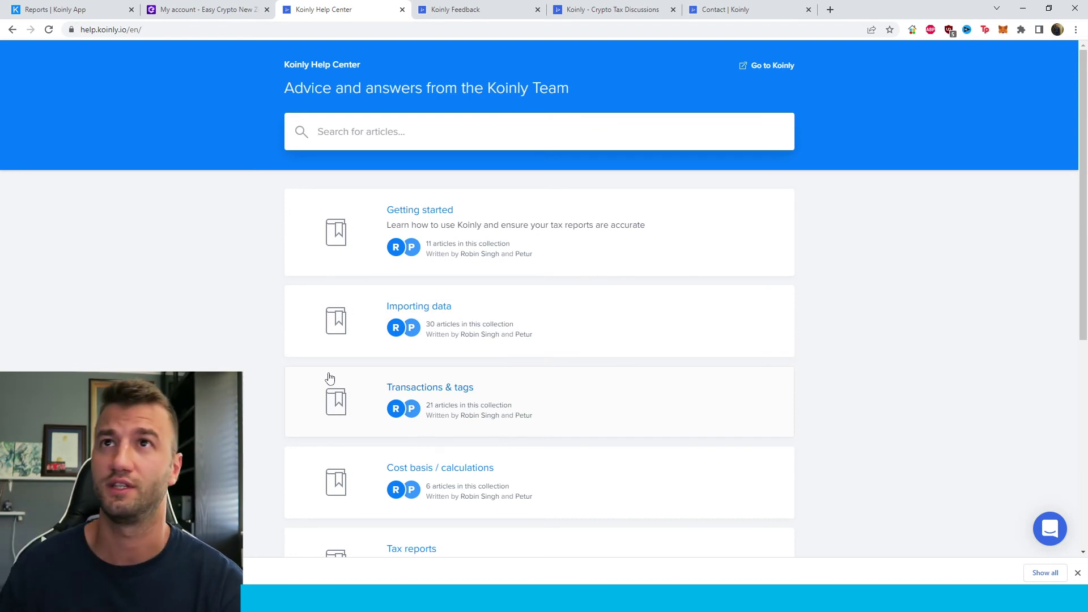
Step: View the Koinly Feedback roadmap and Crypto Tax Discussions, ending on Contact Koinly
{"action": "left_click", "coordinate": [500, 5]}
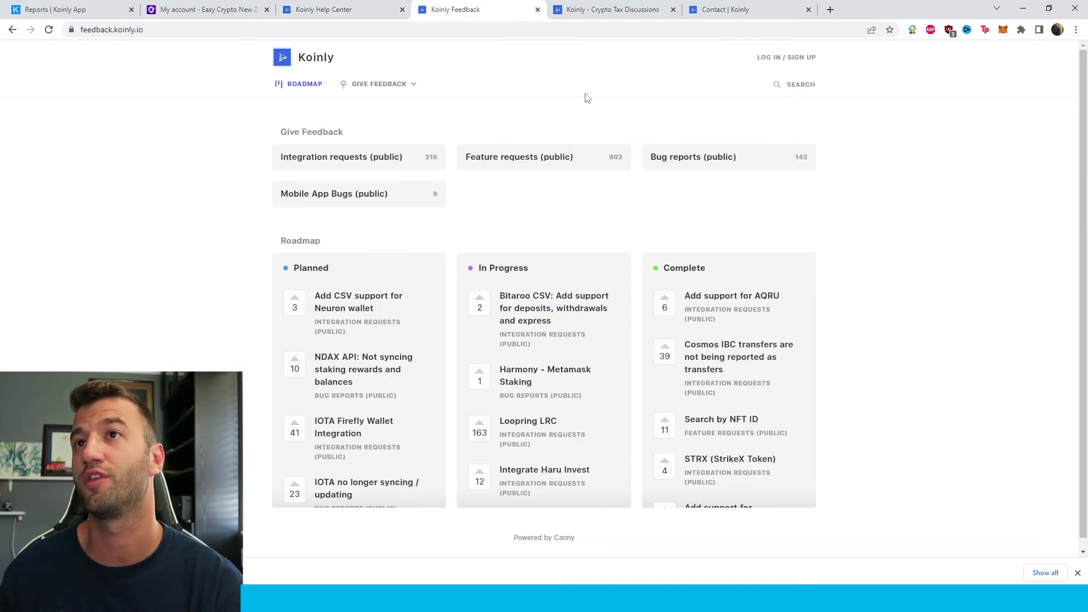
{"action": "left_click", "coordinate": [612, 10]}
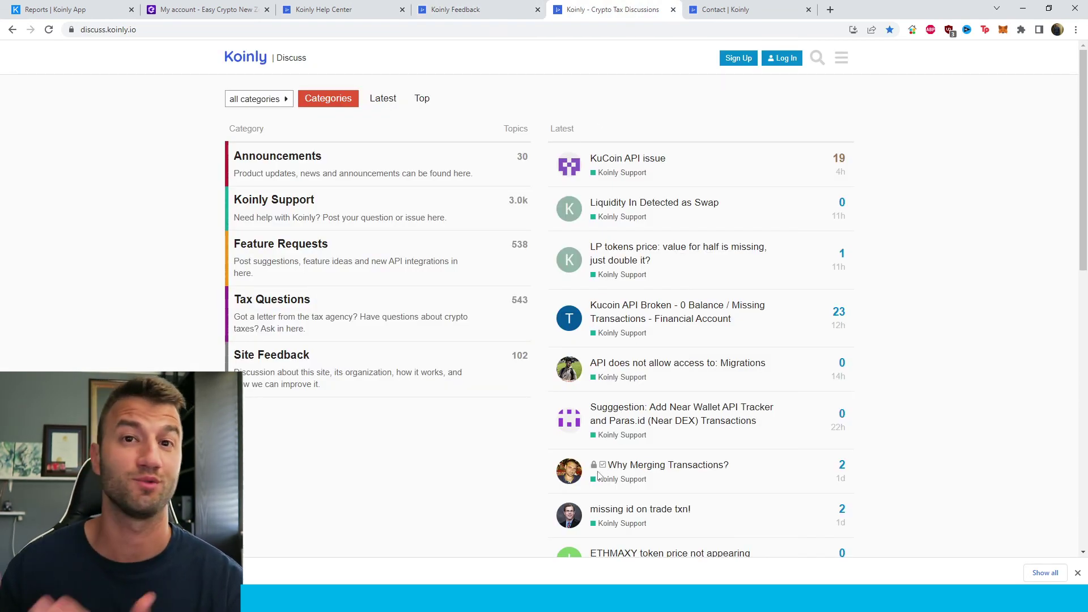
{"action": "left_click", "coordinate": [734, 7]}
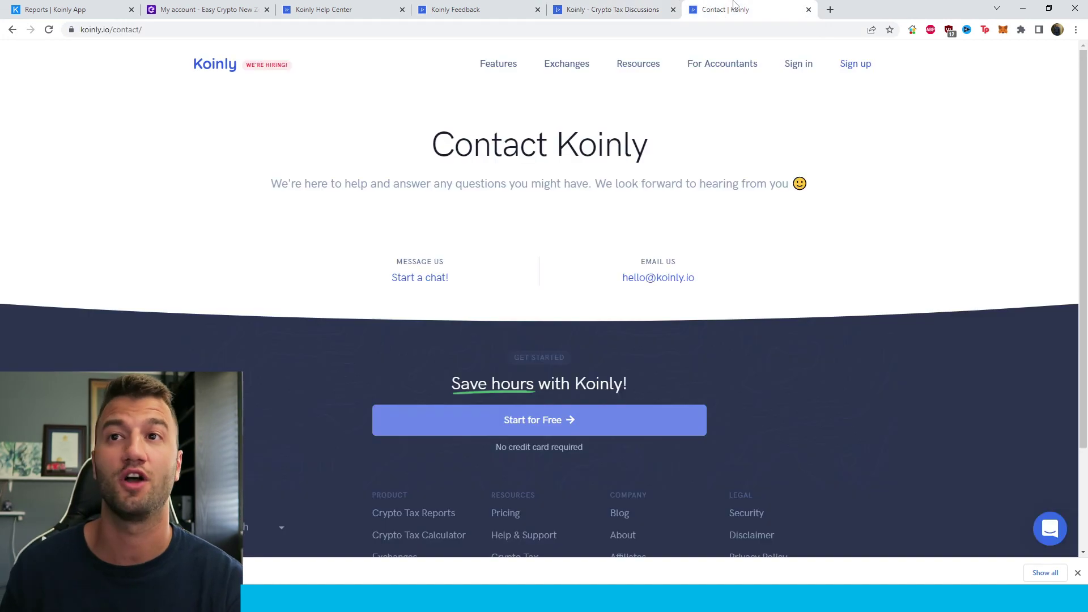